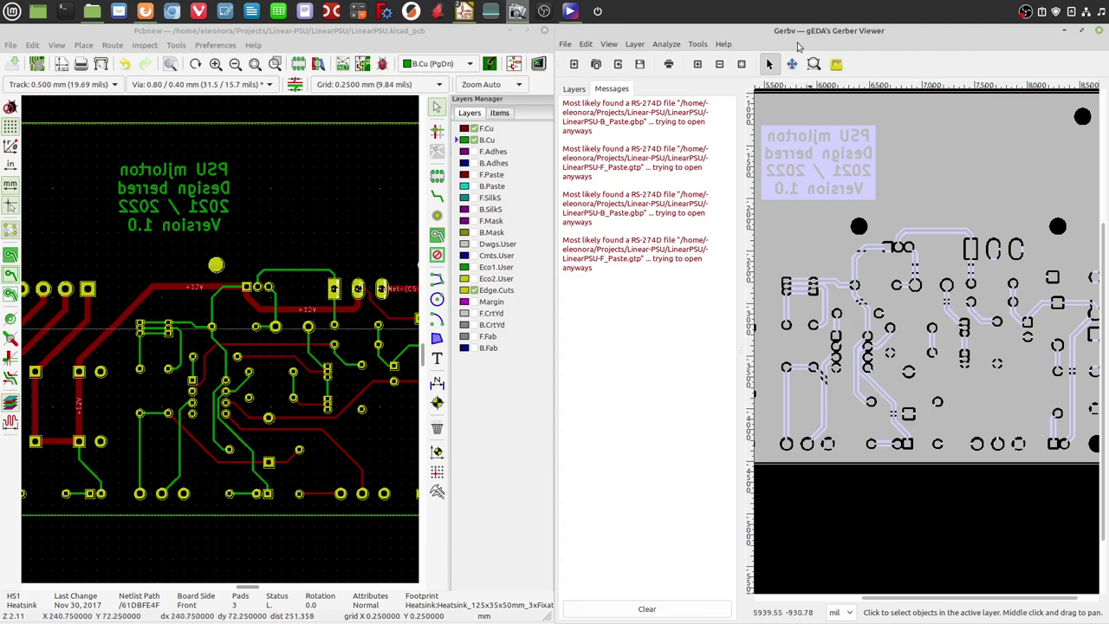
Switch to the JLCPCB page in Firefox, start an instant quote and upload LinearPSU-Gerber.zip as the Gerber file.
left_click(461, 32)
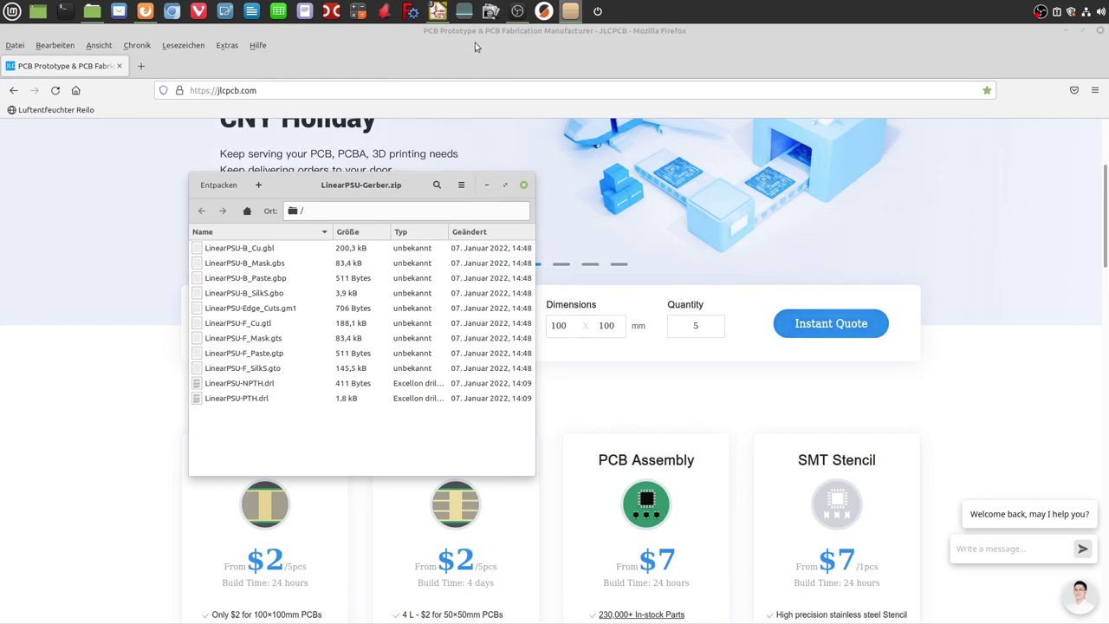
left_click(486, 185)
left_click(825, 325)
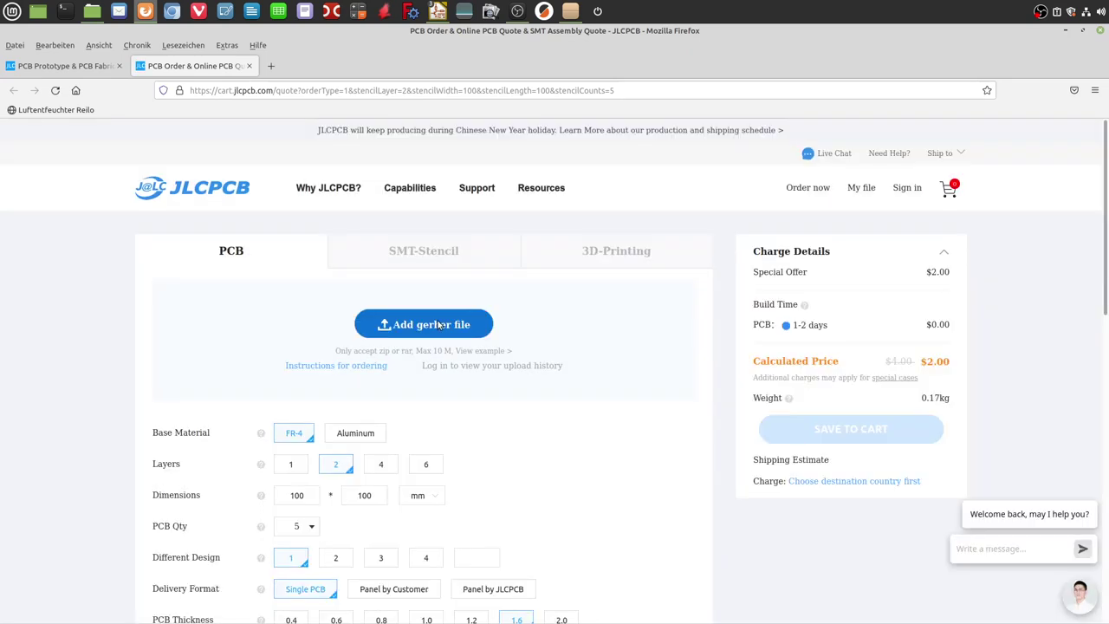
left_click(435, 326)
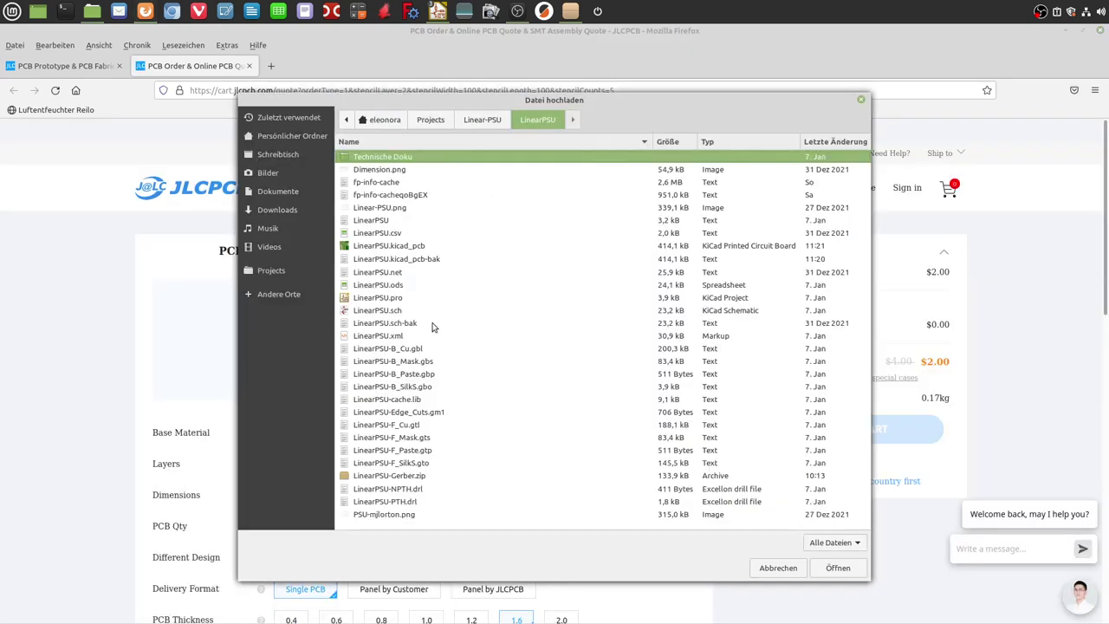
left_click(404, 477)
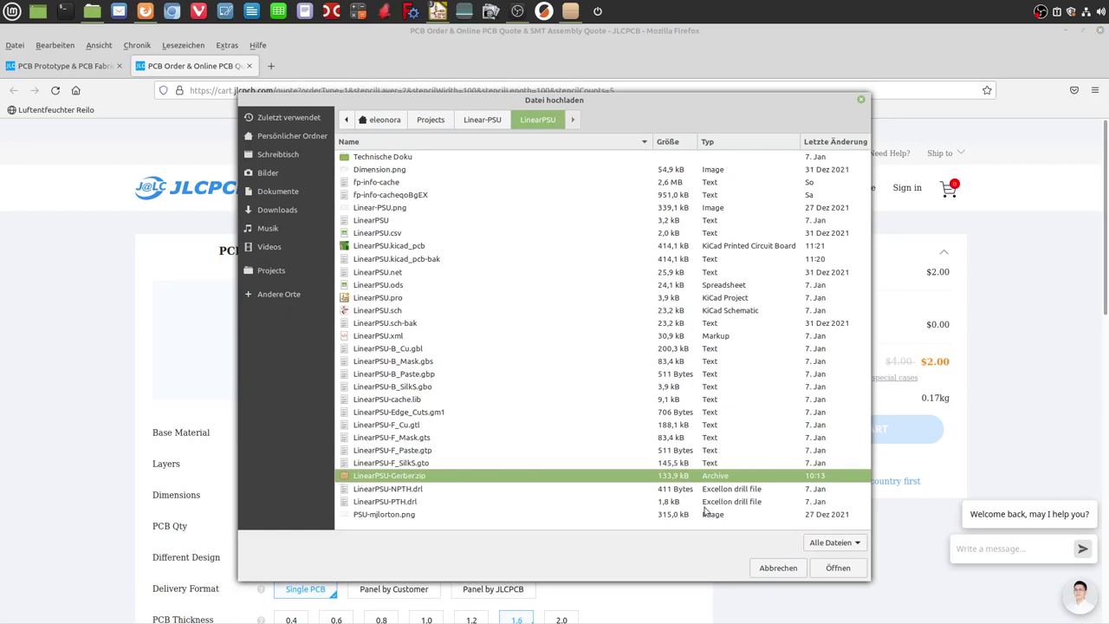
left_click(837, 567)
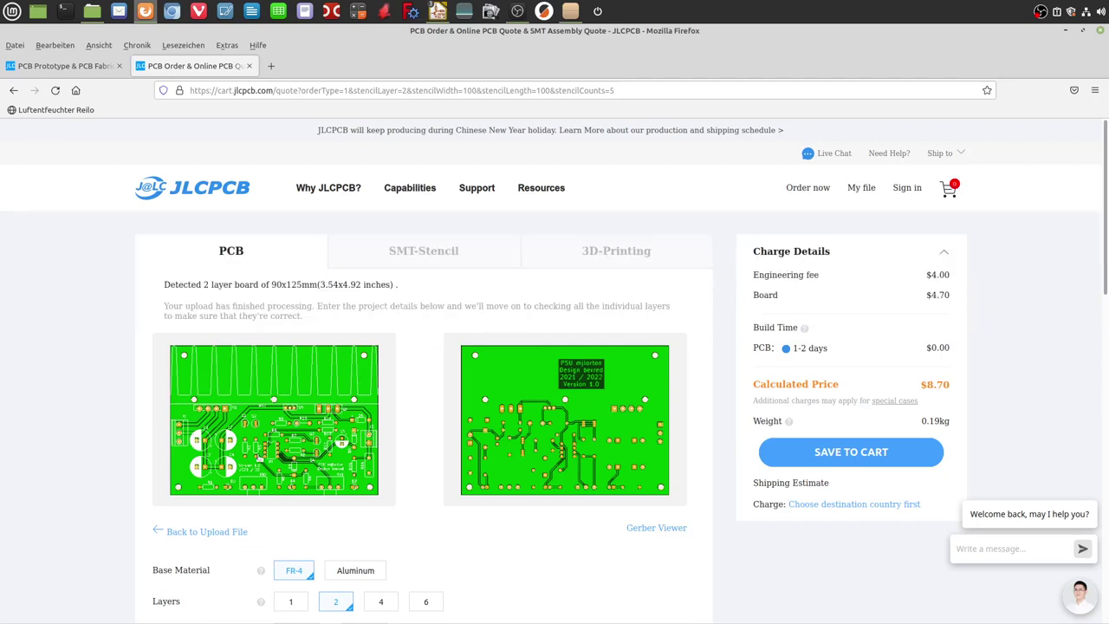
Examine the uploaded board's previews and basic specifications, and check which PCB quantities can be ordered.
scroll(97, 385, "down", 2)
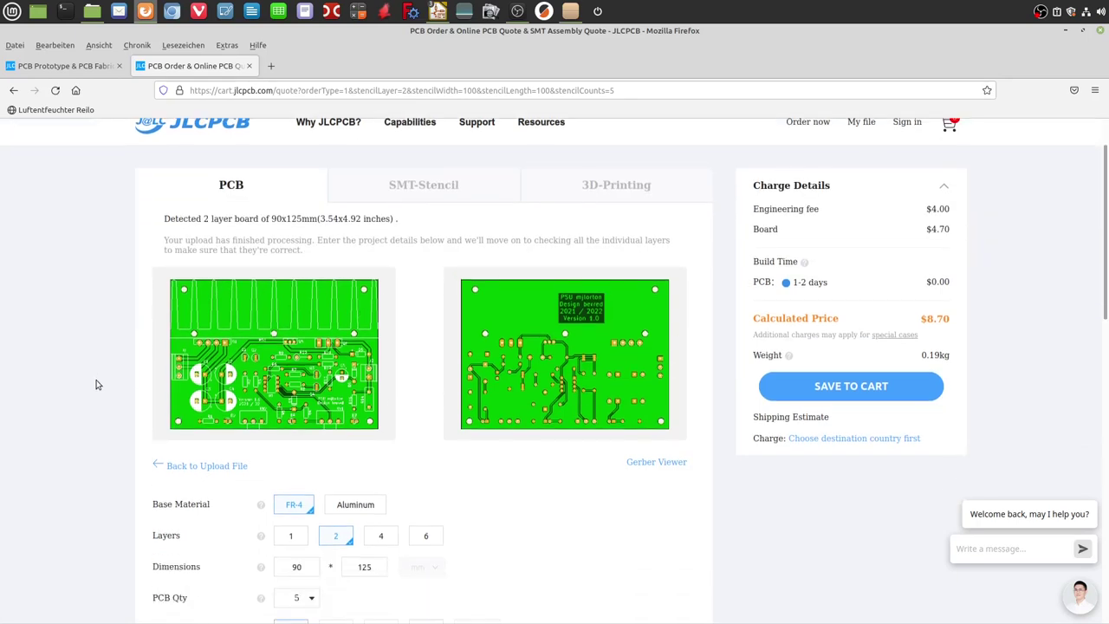
scroll(97, 385, "down", 1)
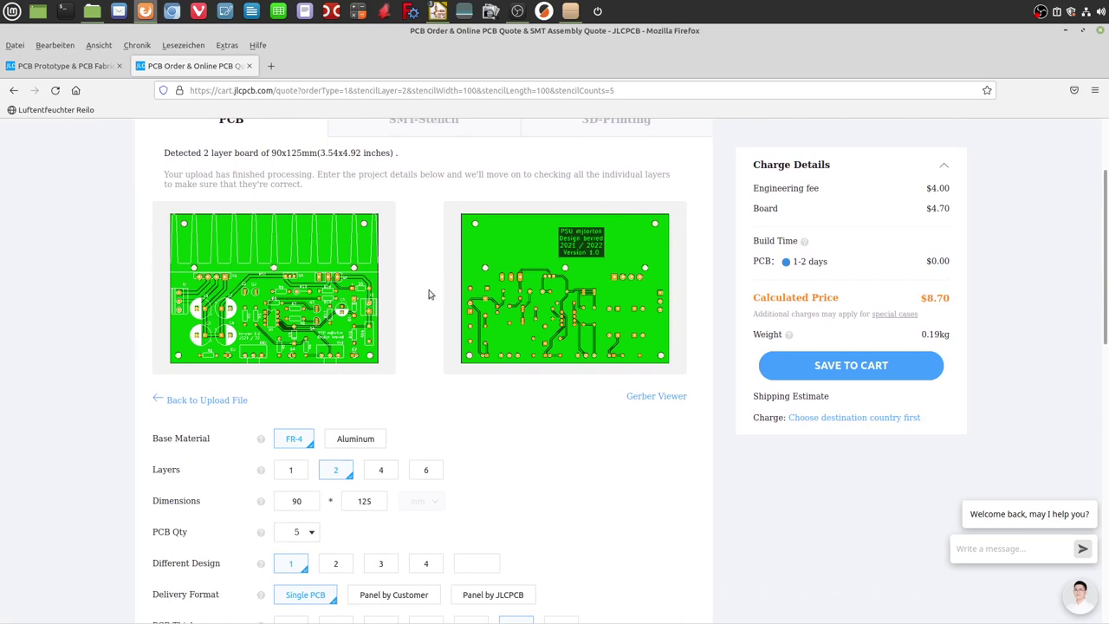
scroll(172, 283, "down", 5)
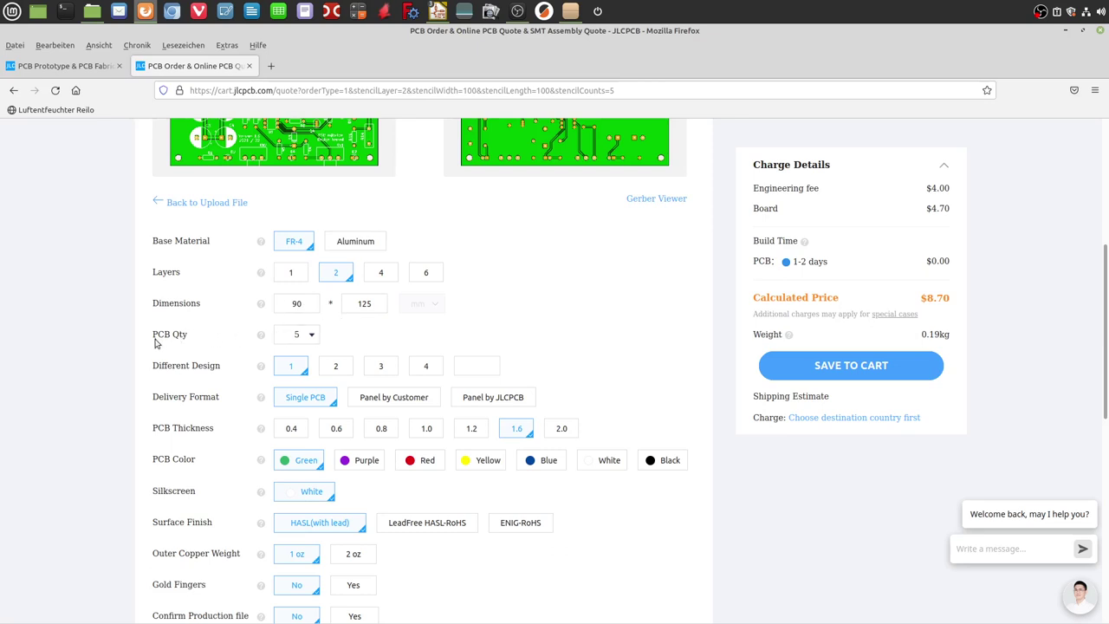
left_click(311, 336)
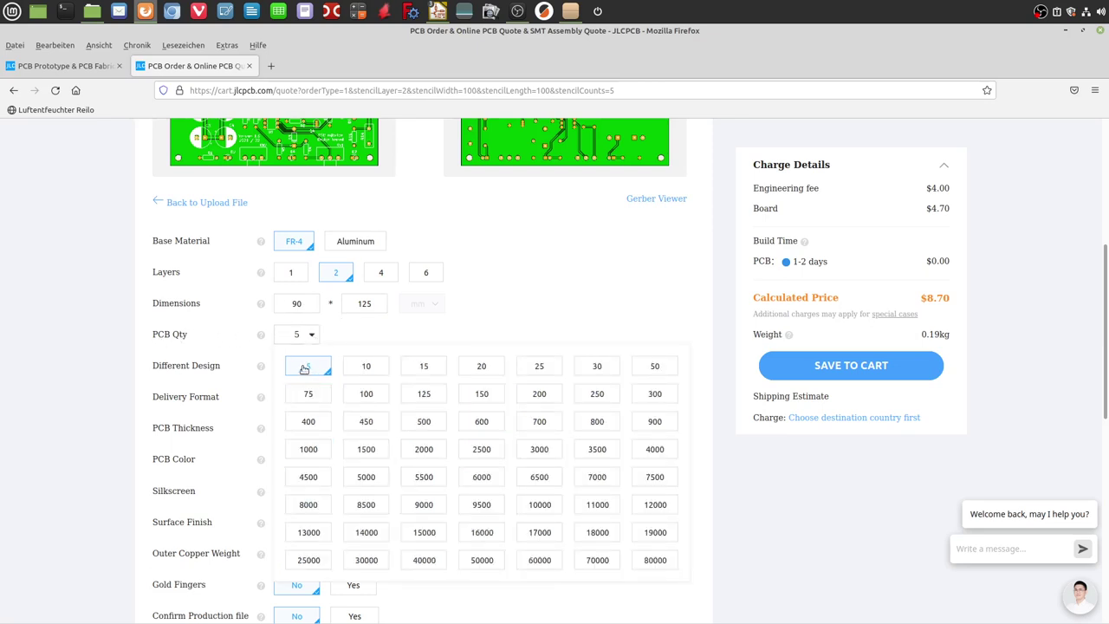
left_click(550, 271)
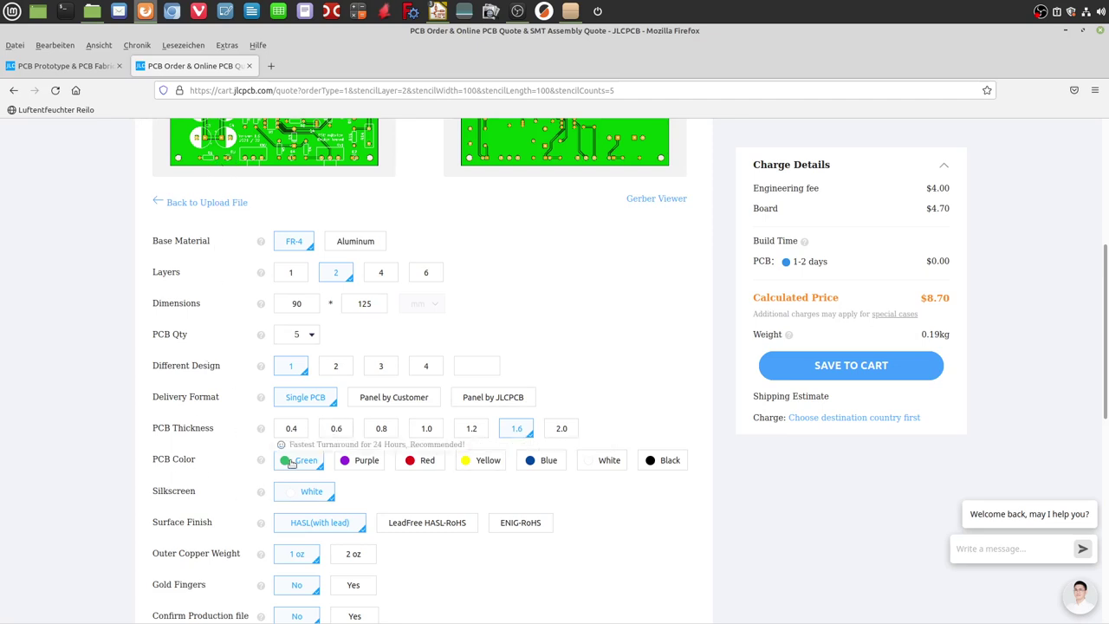
Try purple, blue, yellow and black as the PCB color and return to green.
left_click(365, 462)
left_click(554, 460)
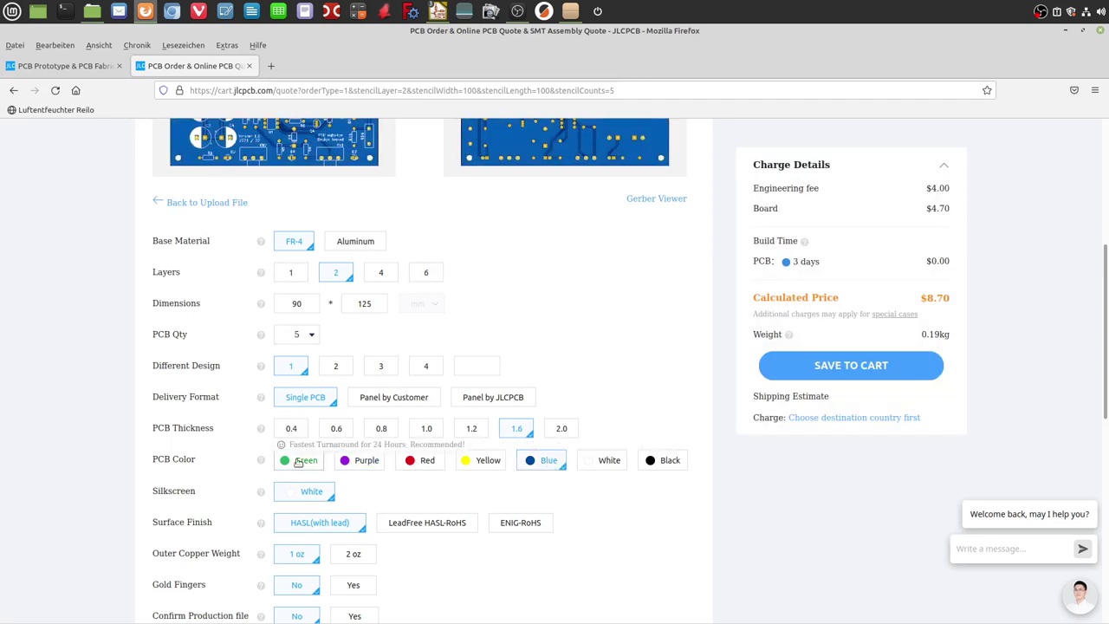
left_click(299, 462)
left_click(478, 464)
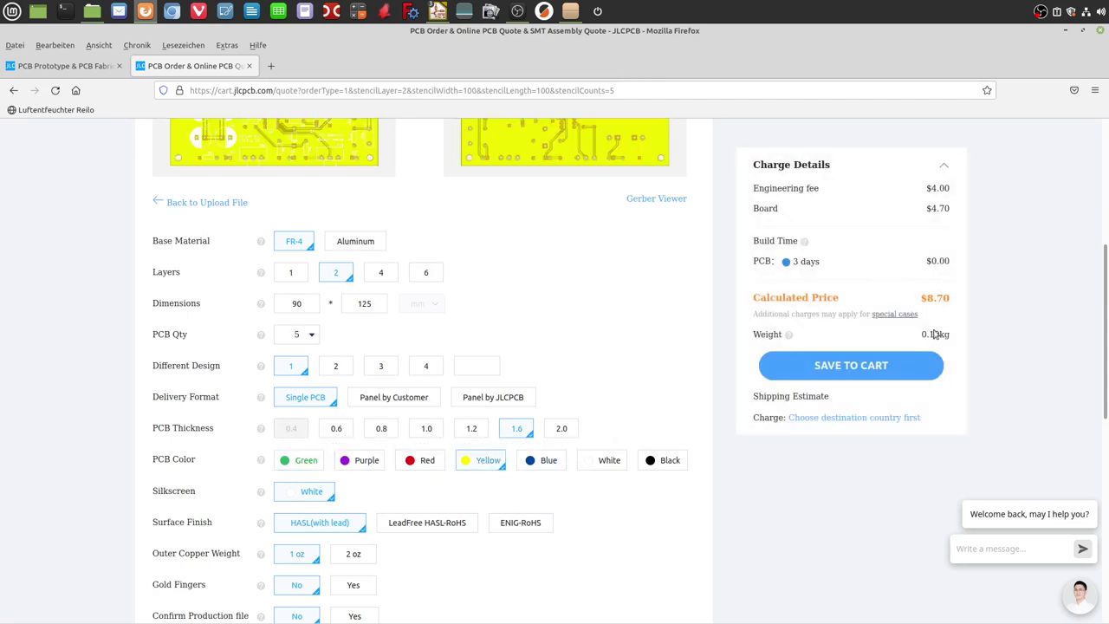
left_click(661, 462)
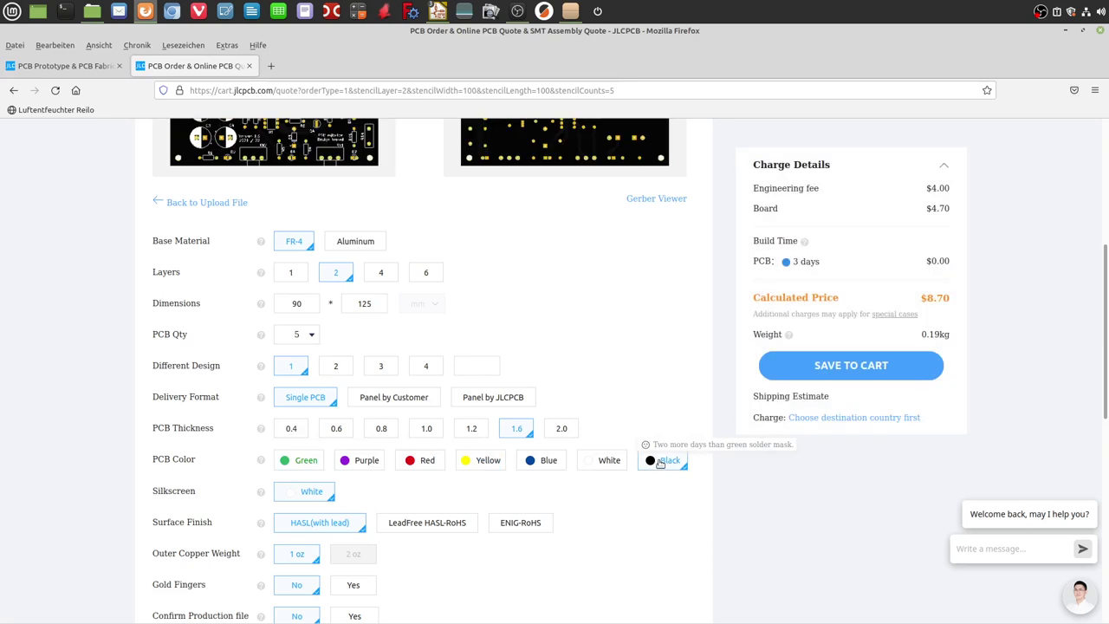
left_click(306, 462)
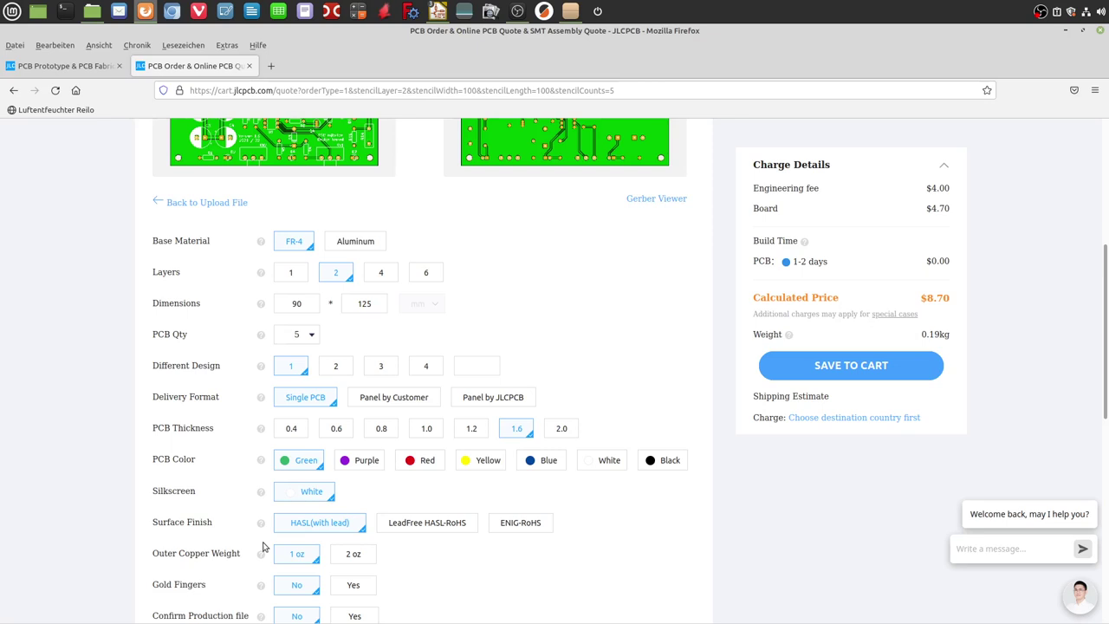
Compare the prices of the HASL(with lead) and ENIG-RoHS surface finishes and select LeadFree HASL-RoHS.
left_click(407, 529)
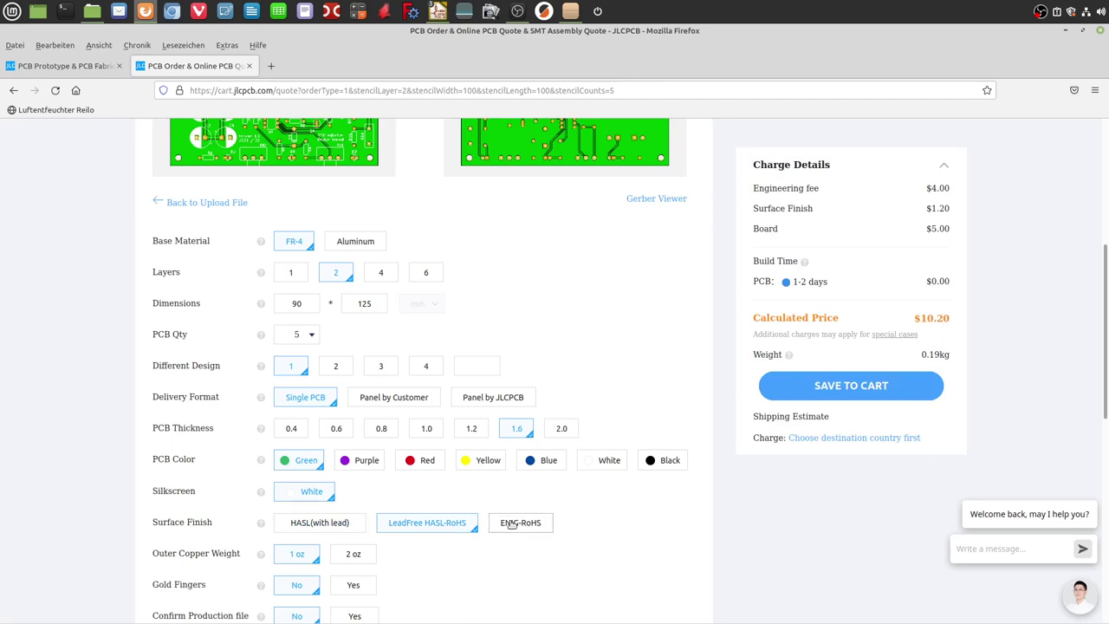
left_click(303, 525)
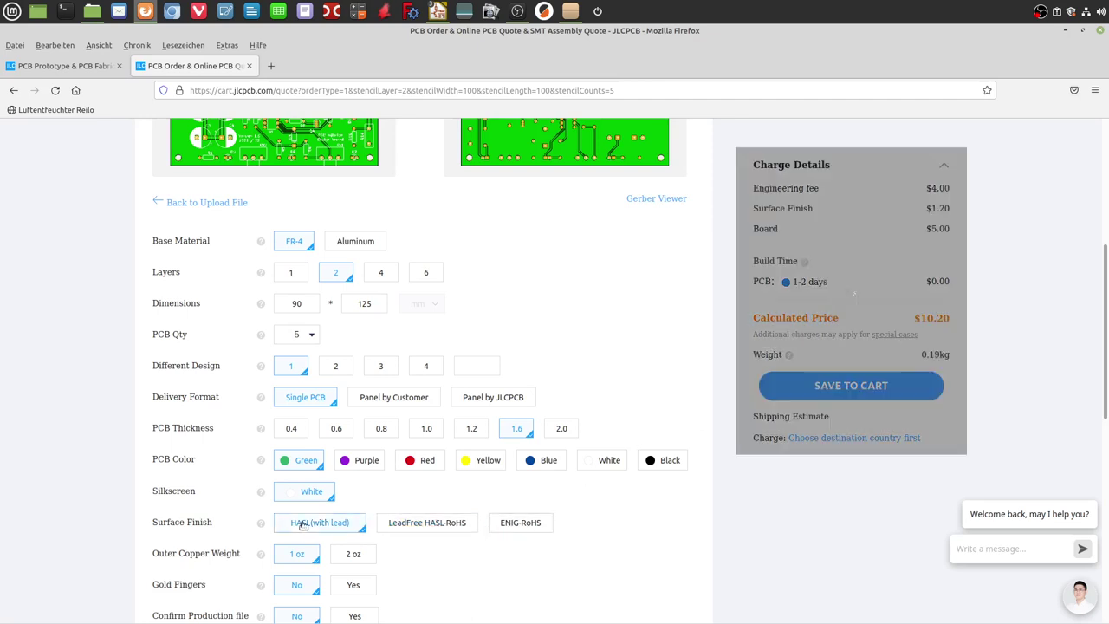
left_click(422, 526)
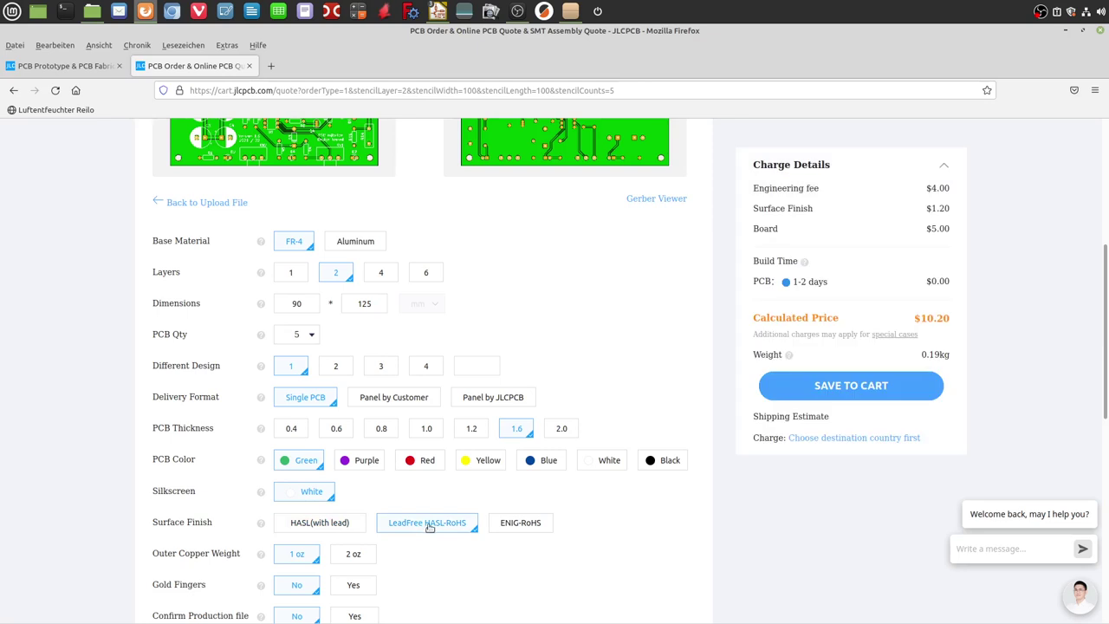
left_click(538, 522)
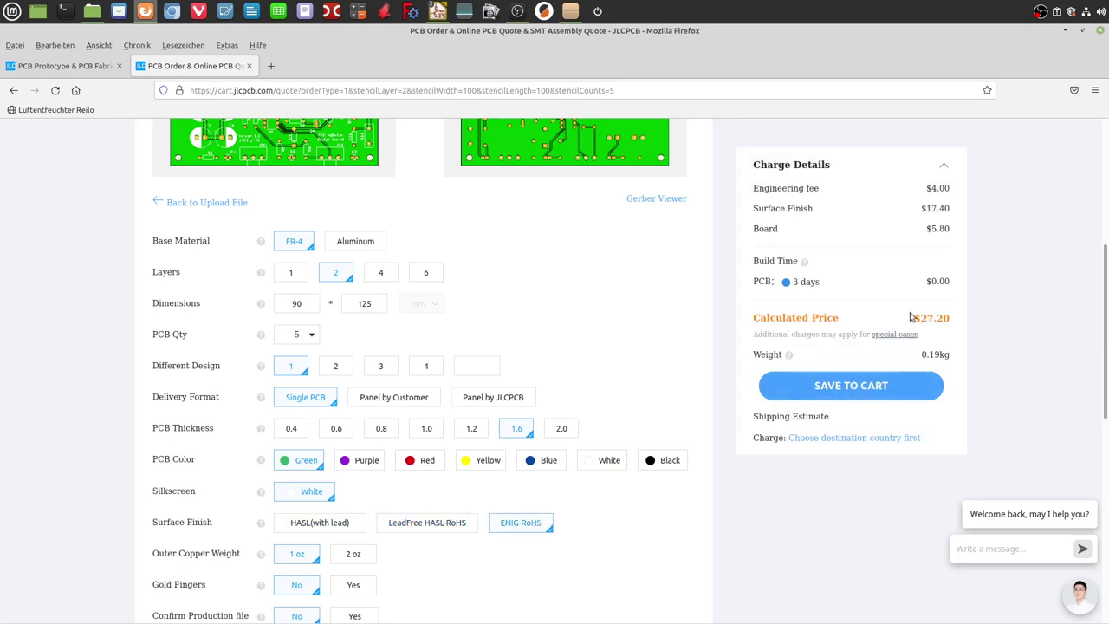
left_click(308, 525)
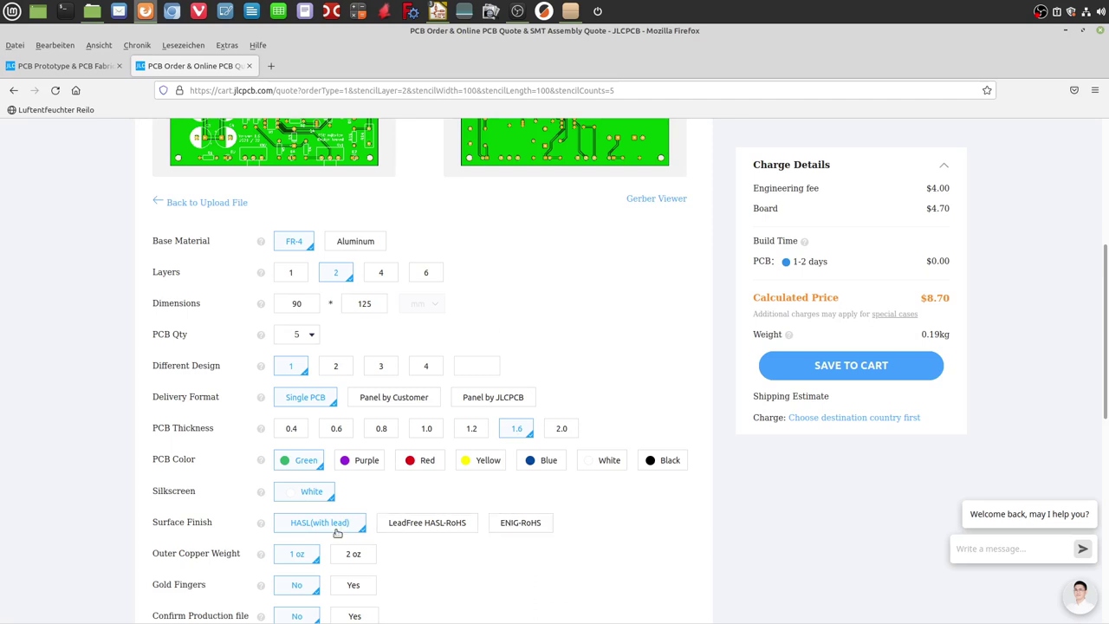
left_click(425, 524)
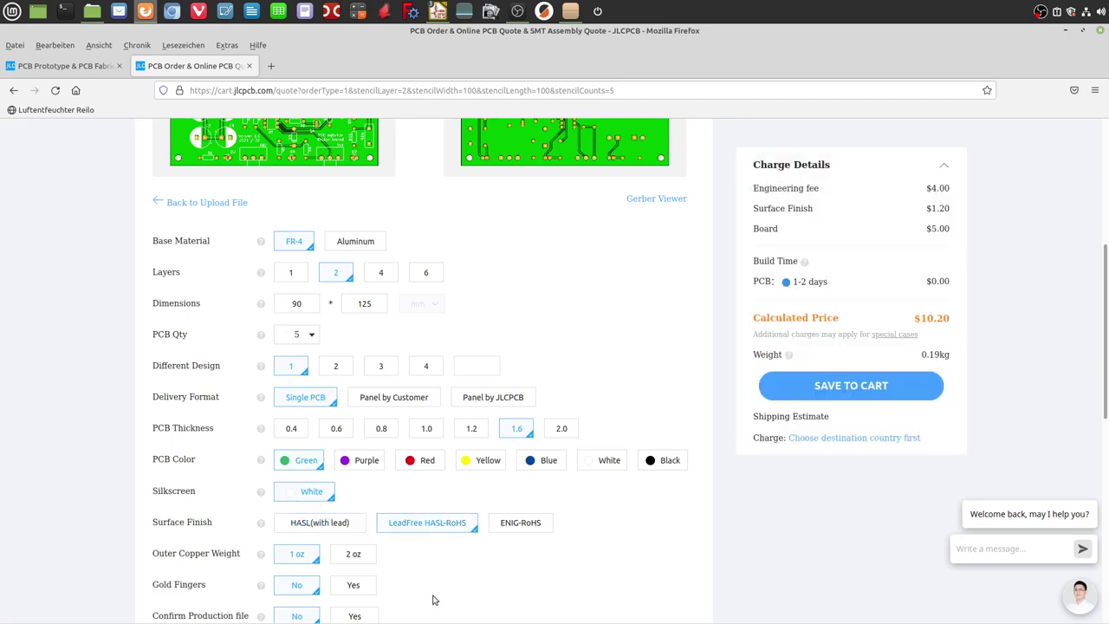
Review the remaining order options, from gold fingers, production file confirmation and castellated holes to order number removal, SMT assembly and stencil.
scroll(260, 434, "down", 3)
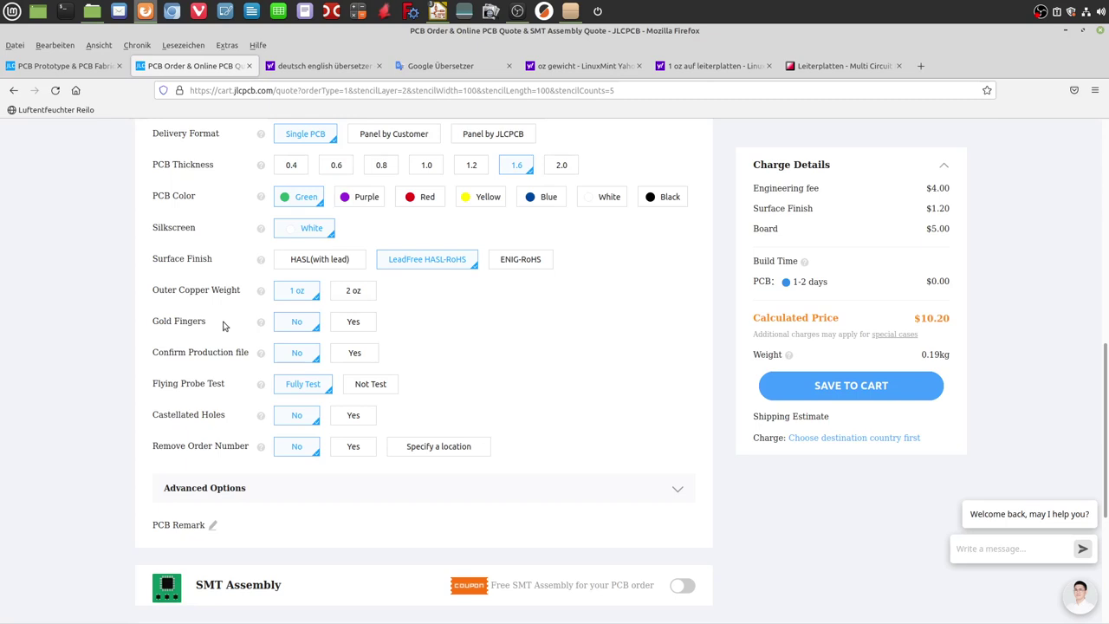
mouse_move(258, 324)
mouse_move(263, 356)
mouse_move(262, 418)
mouse_move(264, 451)
scroll(58, 368, "down", 3)
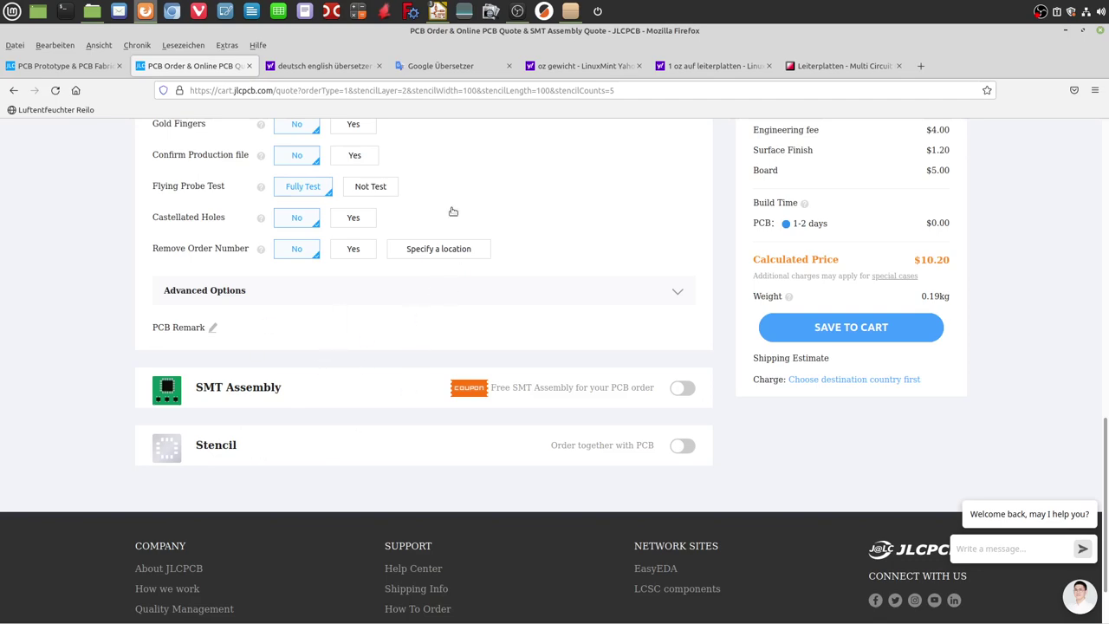
scroll(475, 294, "up", 3)
scroll(477, 291, "up", 10)
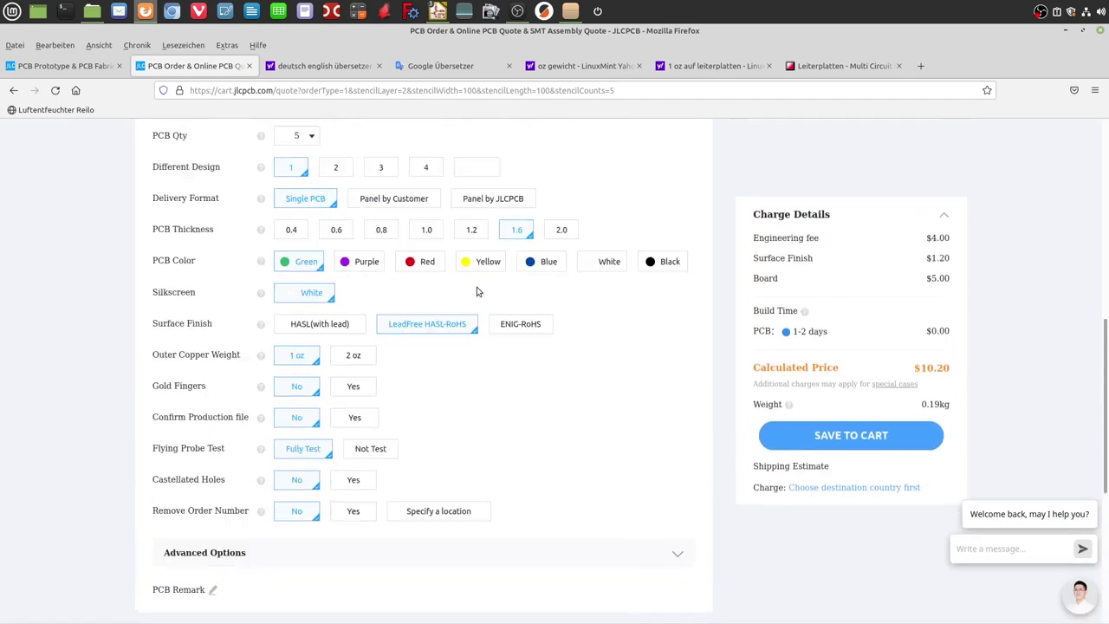
scroll(424, 156, "up", 5)
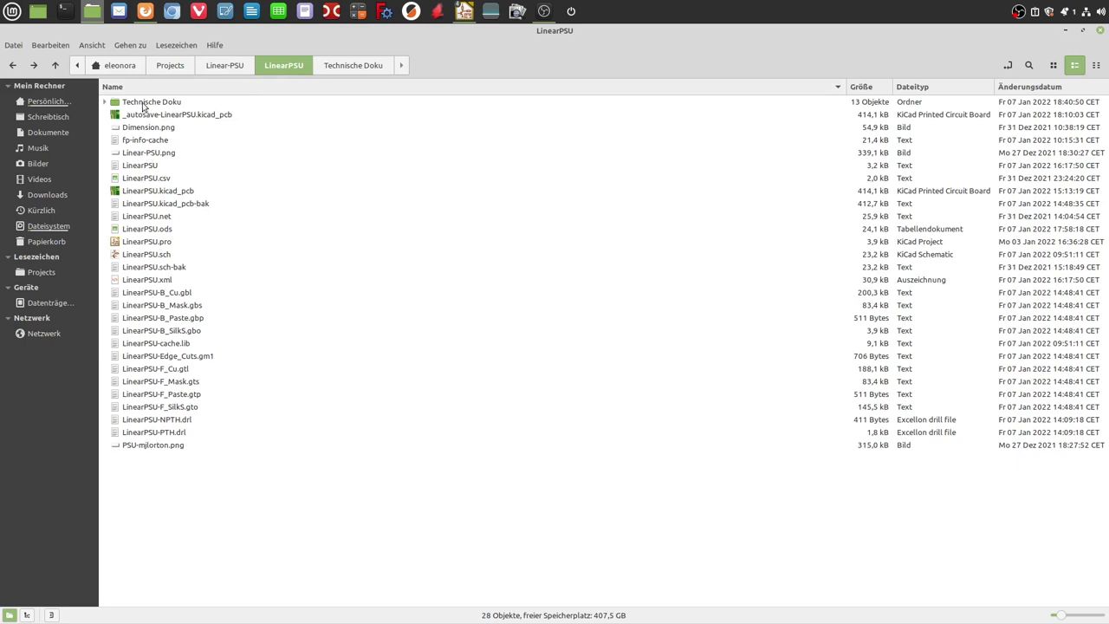
Open 01 TechDok PSU mjlorton.pdf from the Technische Doku folder and view the dimension, assembly, top layer, bottom layer and schematic pages.
left_click(356, 66)
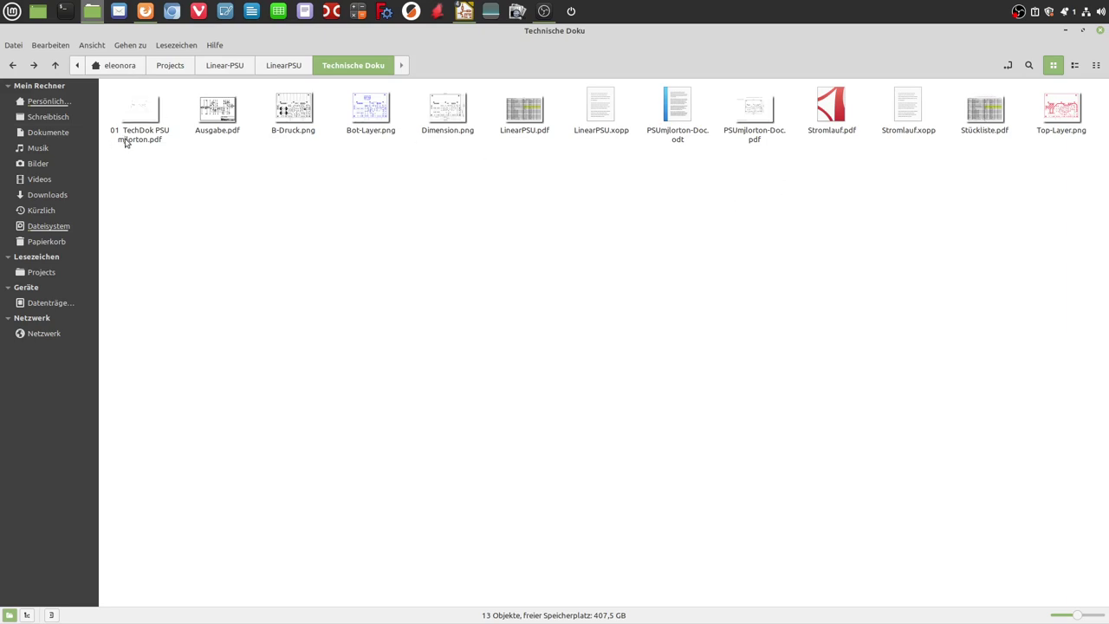
double_click(140, 115)
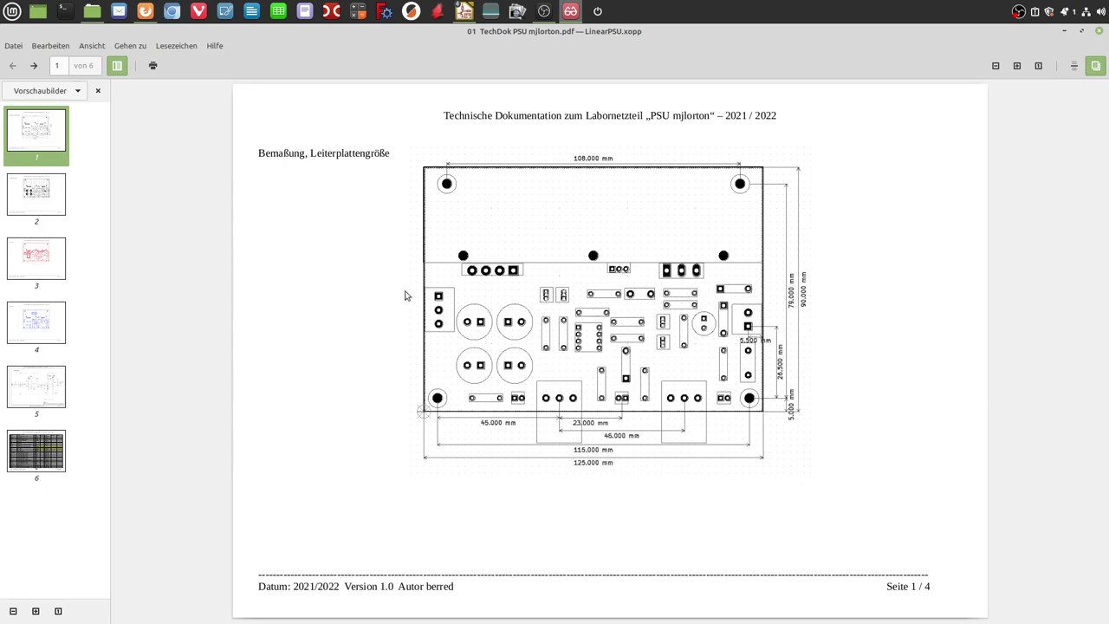
left_click(36, 200)
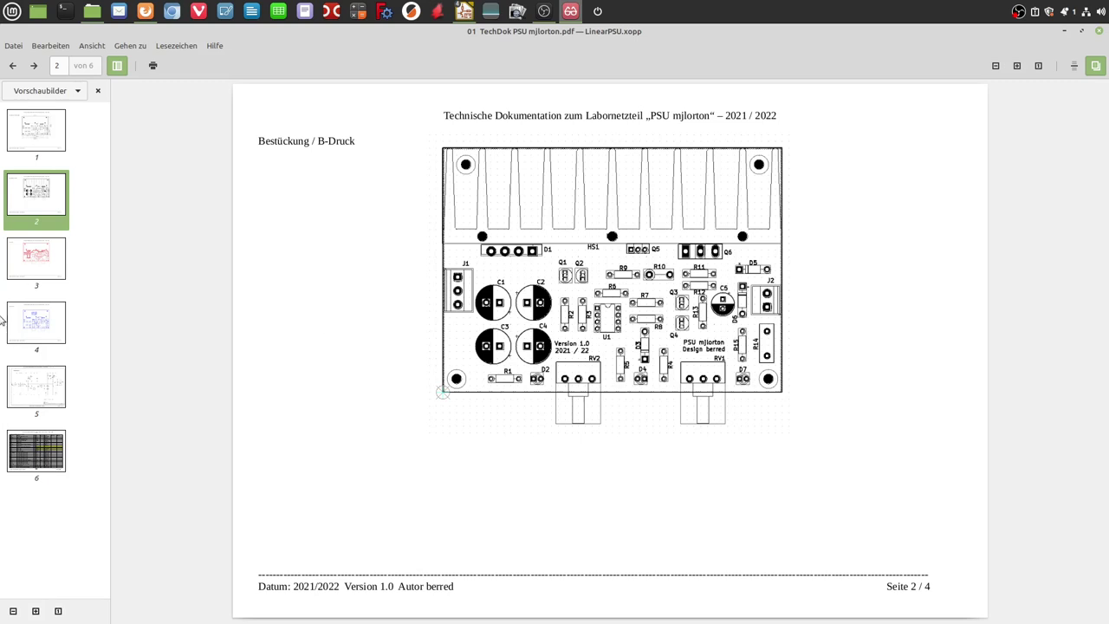
left_click(33, 264)
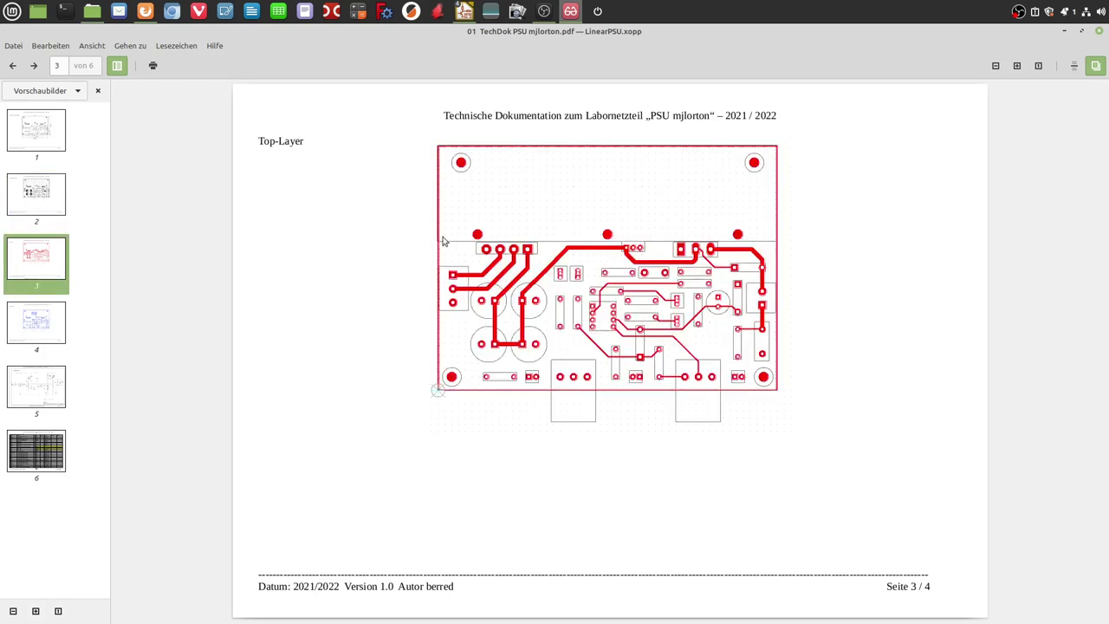
left_click(35, 314)
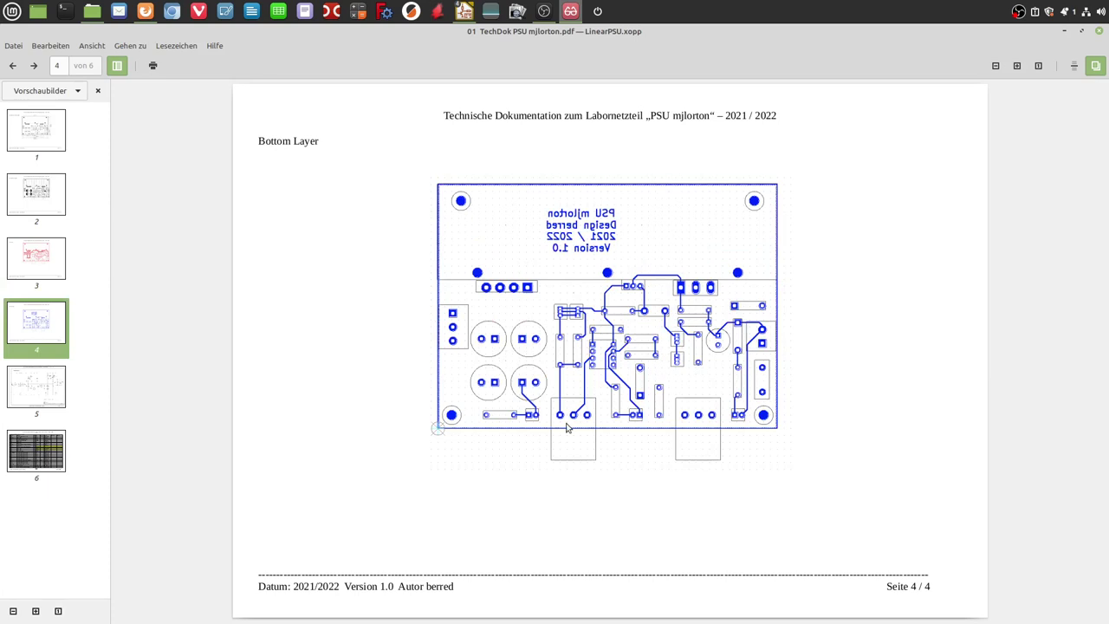
left_click(41, 389)
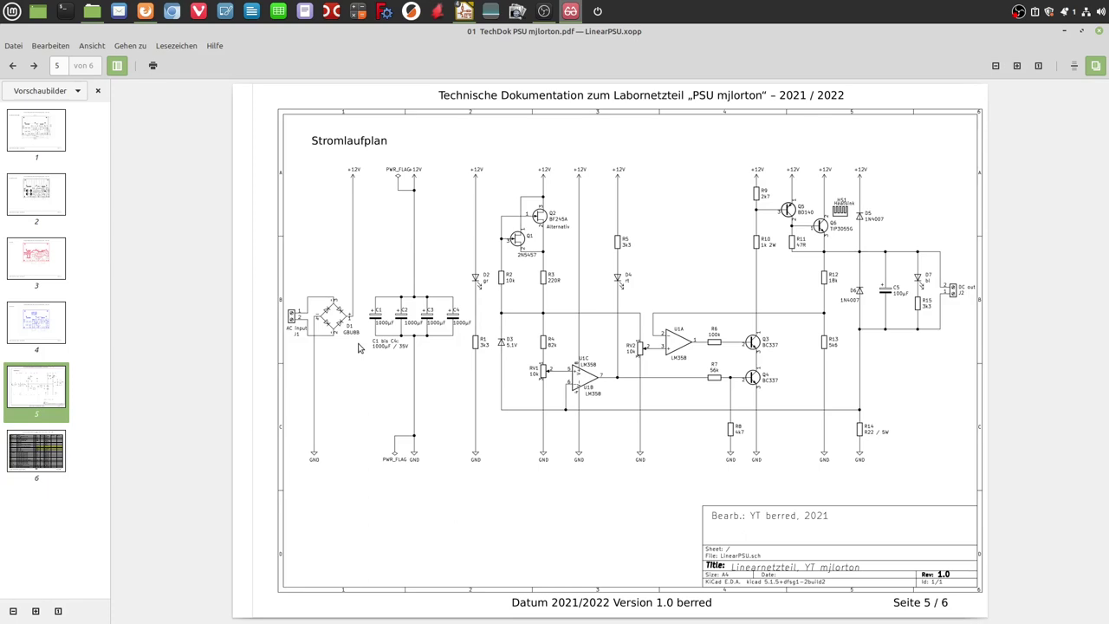
Examine the parts list on page 6, especially the 2N5457 and heatsink entries and the heatsink's package dimensions.
left_click(35, 450)
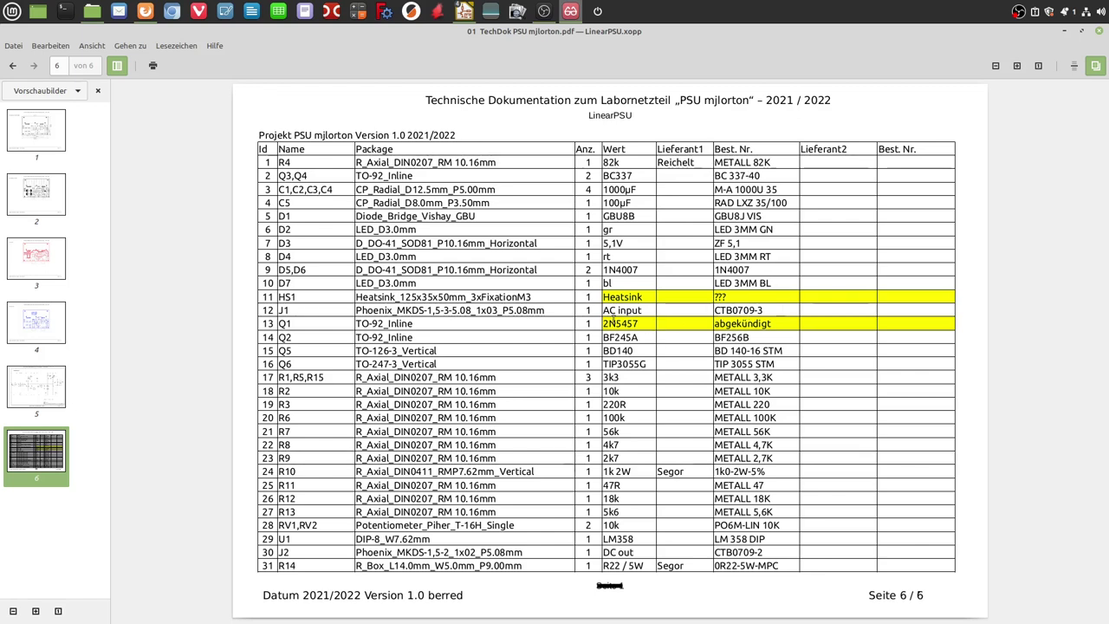
left_click_drag(603, 323, 653, 322)
left_click_drag(604, 297, 739, 299)
left_click_drag(357, 296, 468, 296)
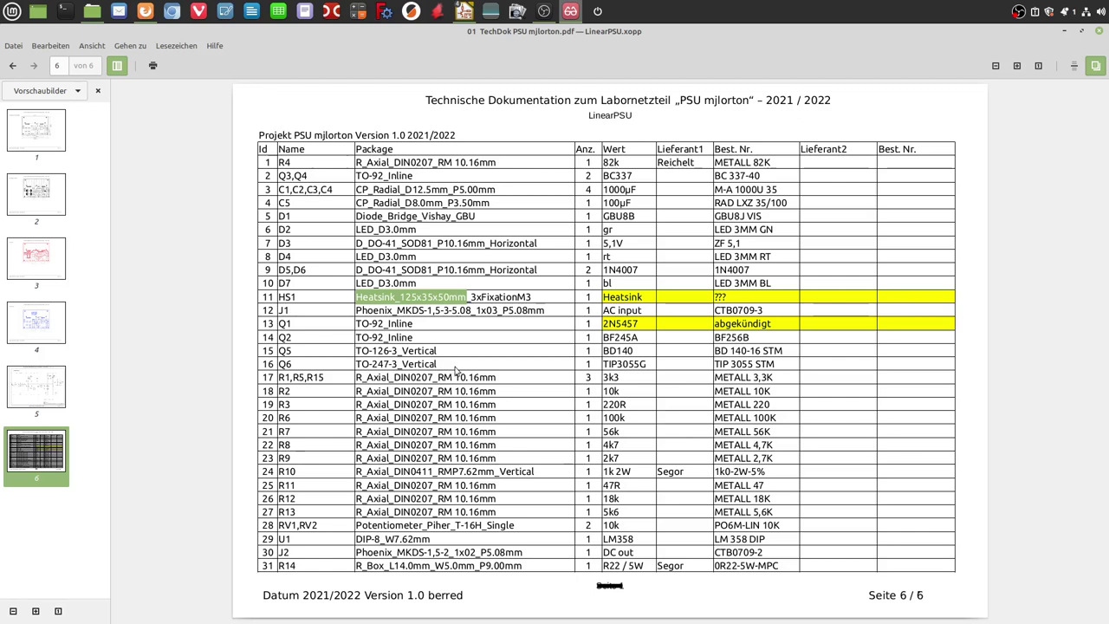
left_click(690, 341)
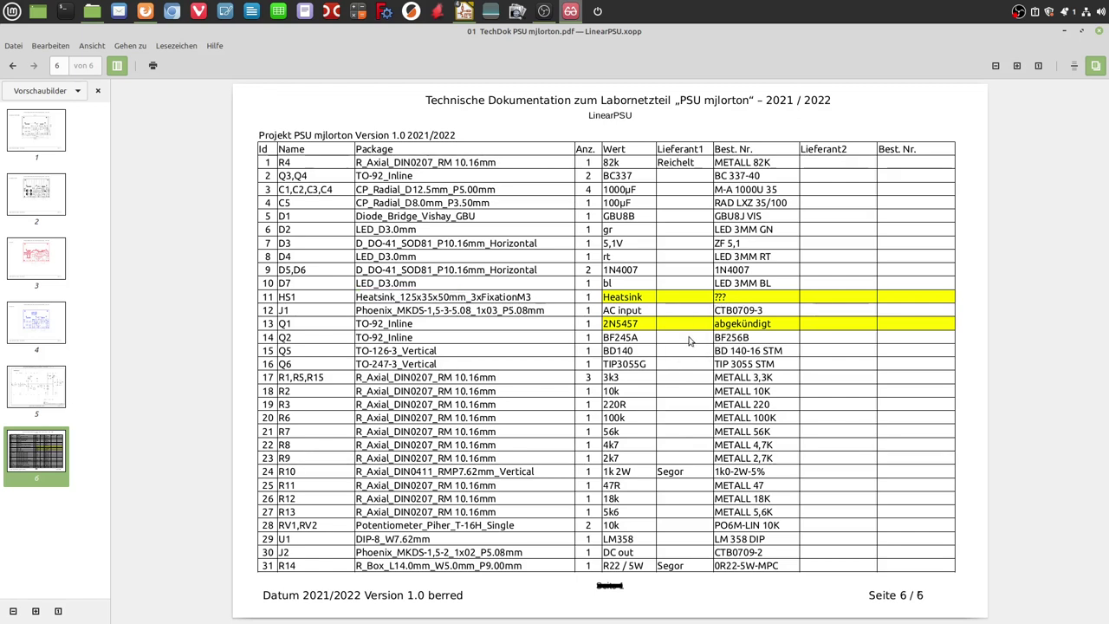